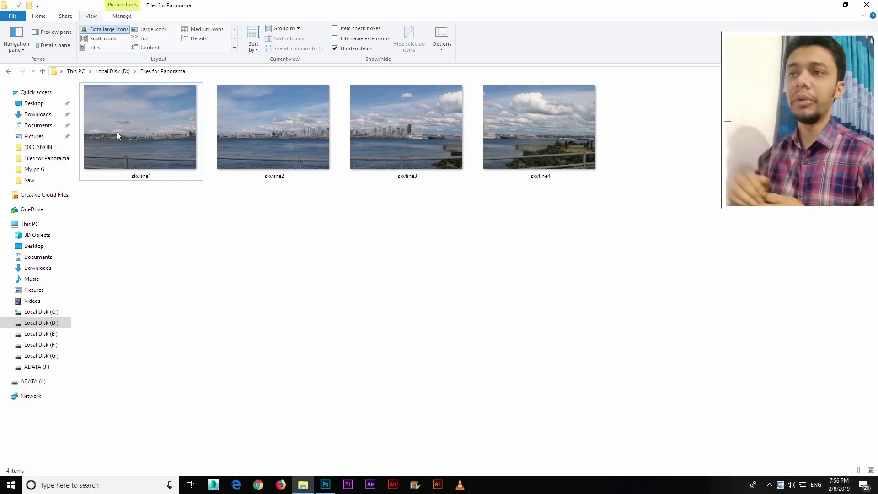
Select the skyline1 photo in the Files for Panorama folder.
click(129, 145)
View skyline1.jpg full-size in Photos and page through the skyline photos, ending on skyline1.
double_click(129, 142)
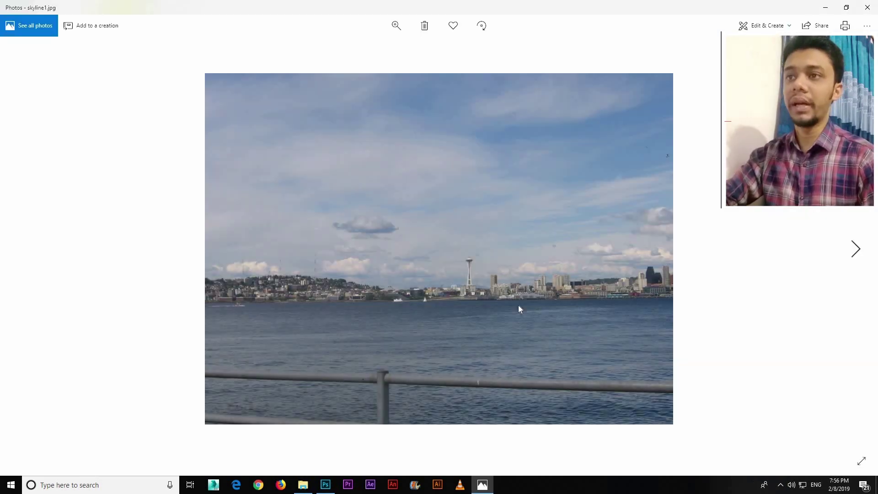
key(Right)
key(Right)
key(Right)
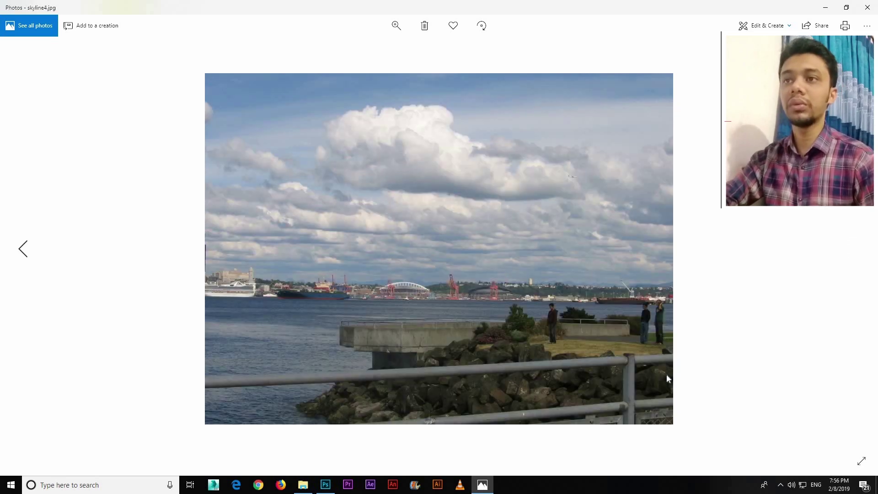
key(Left)
key(Left)
key(Left)
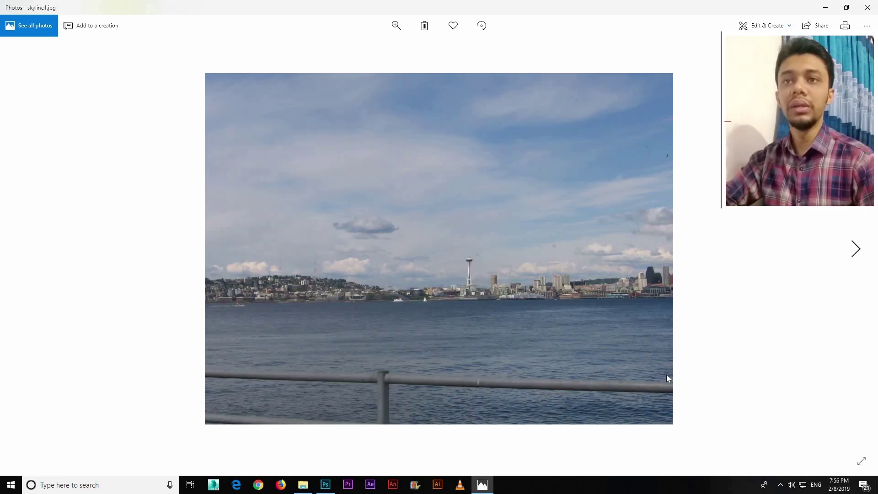
key(Right)
key(Right)
key(Right)
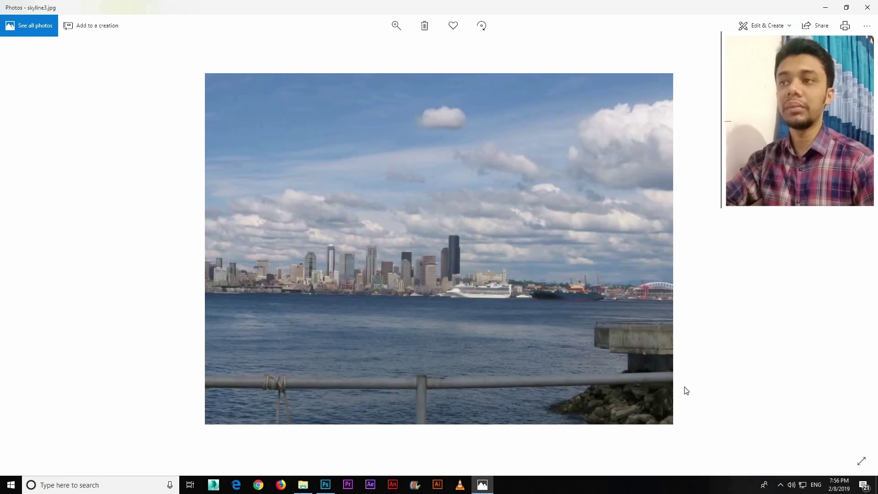
key(Left)
key(Left)
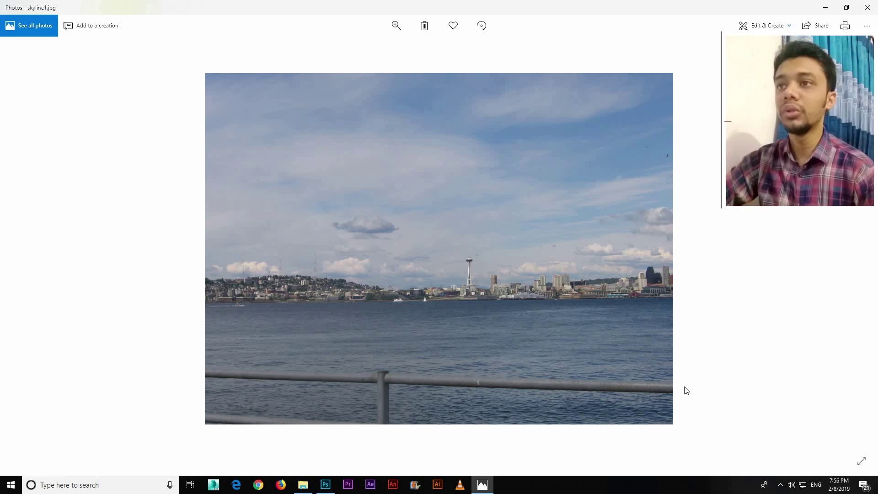
key(Right)
key(Right)
key(Left)
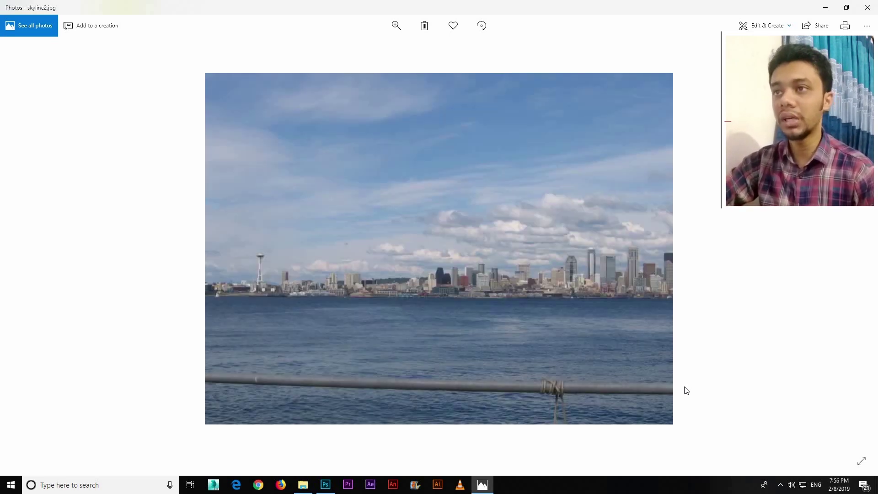
key(Left)
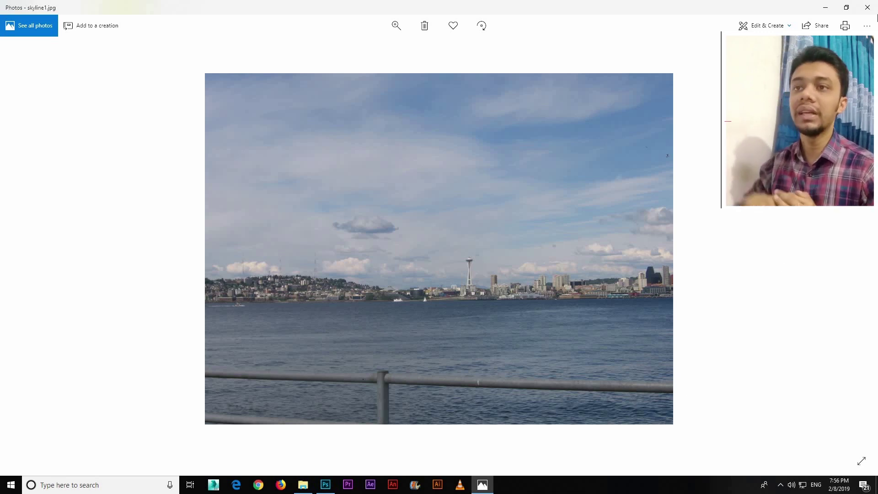
Close Photos and start Photomerge from Photoshop's File > Automate menu.
click(867, 7)
right_click(491, 227)
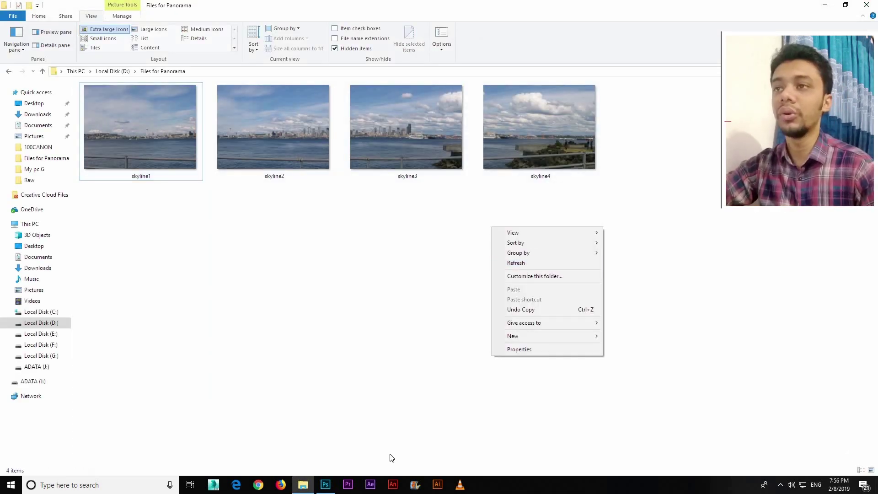
click(325, 484)
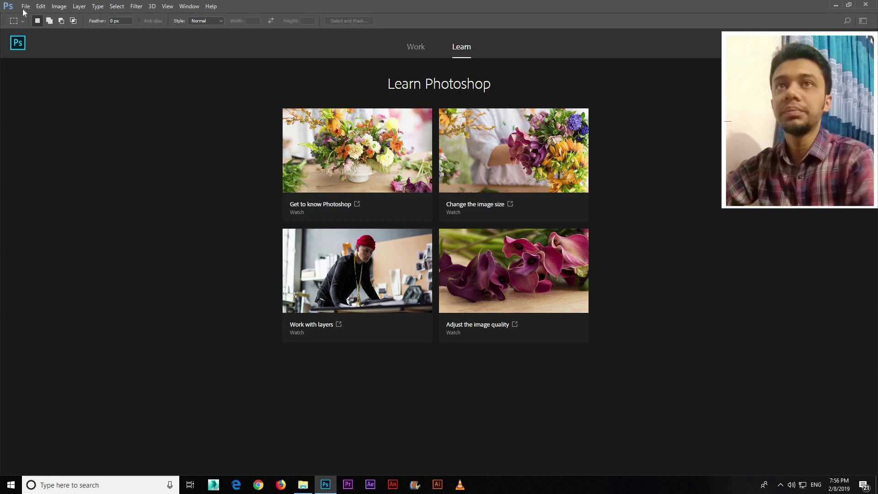
click(25, 6)
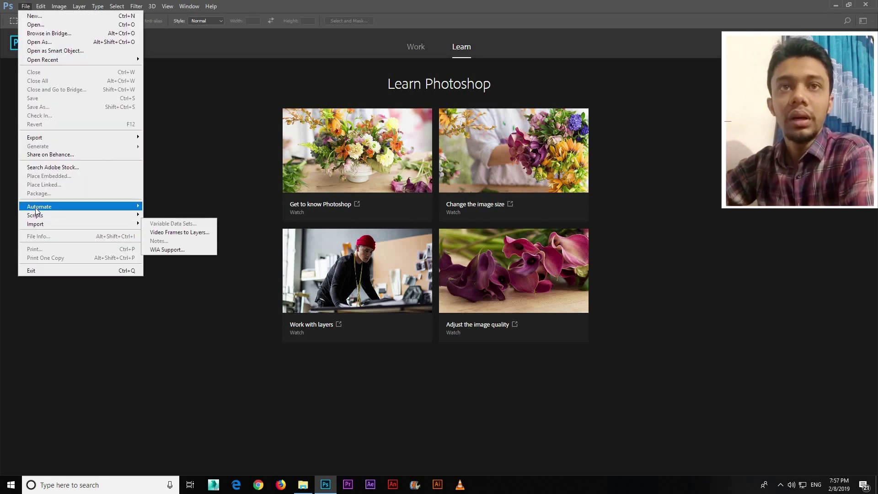
mouse_move(39, 205)
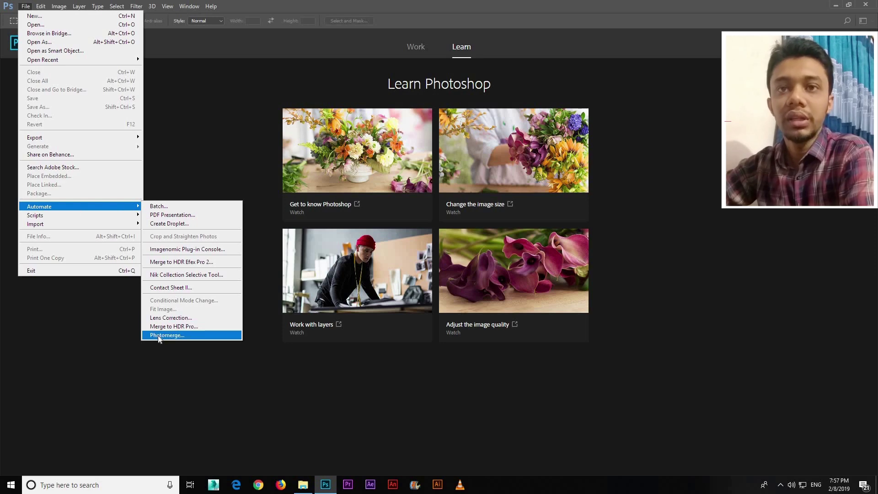
click(158, 336)
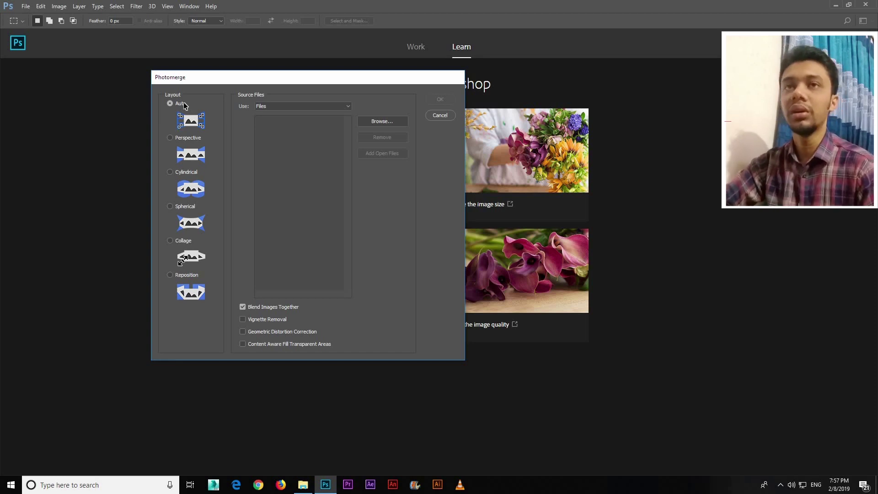
Load skyline1–4.jpg from D:\Files for Panorama as Photomerge sources, then bring File Explorer forward.
click(375, 122)
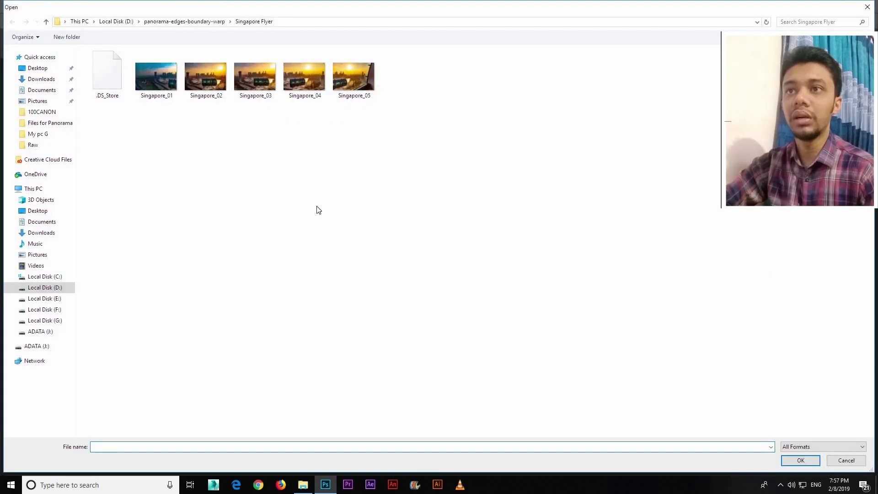
click(70, 287)
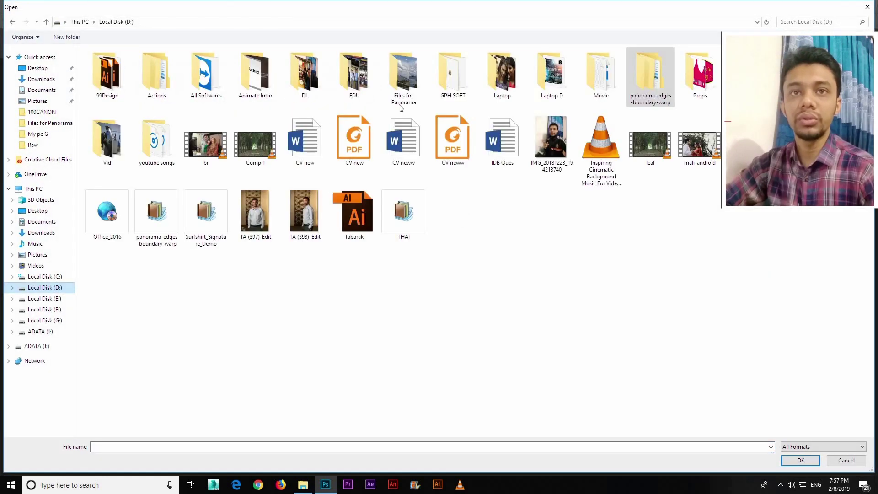
double_click(407, 109)
drag(486, 206, 84, 48)
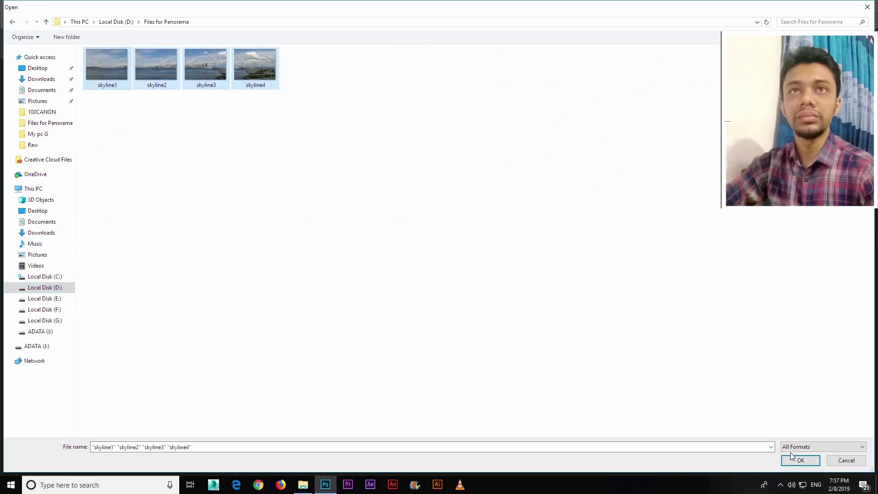
click(800, 460)
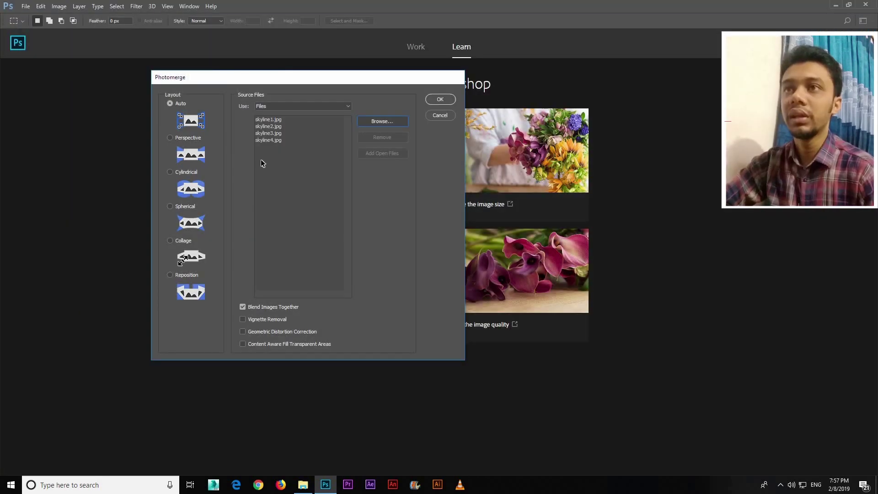
click(303, 484)
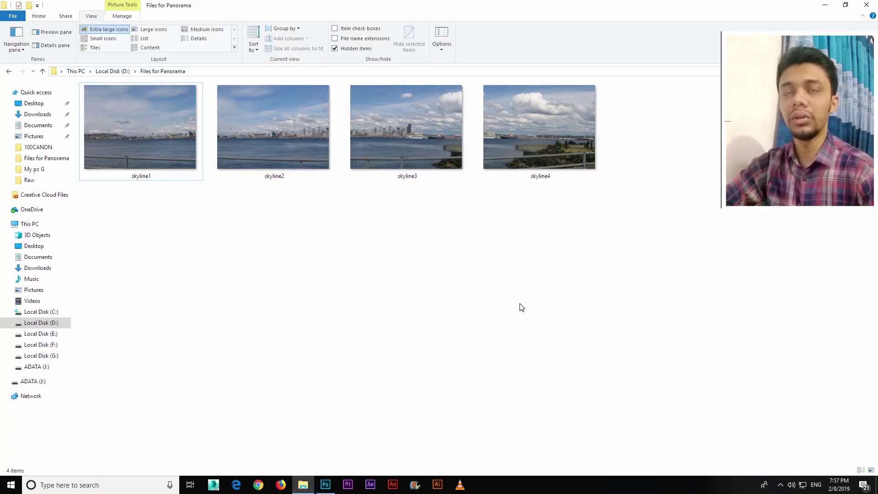
Drag-select all four skyline thumbnails (744 KB total) in File Explorer.
drag(592, 334, 159, 82)
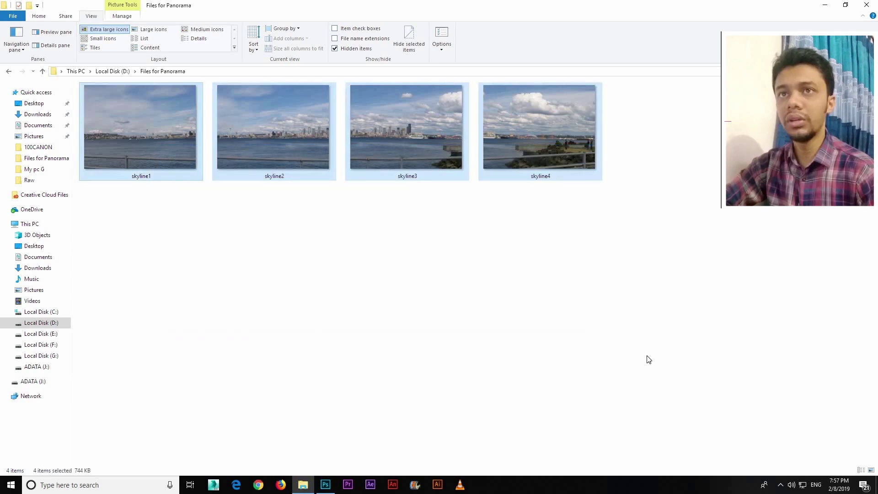
drag(648, 358, 166, 126)
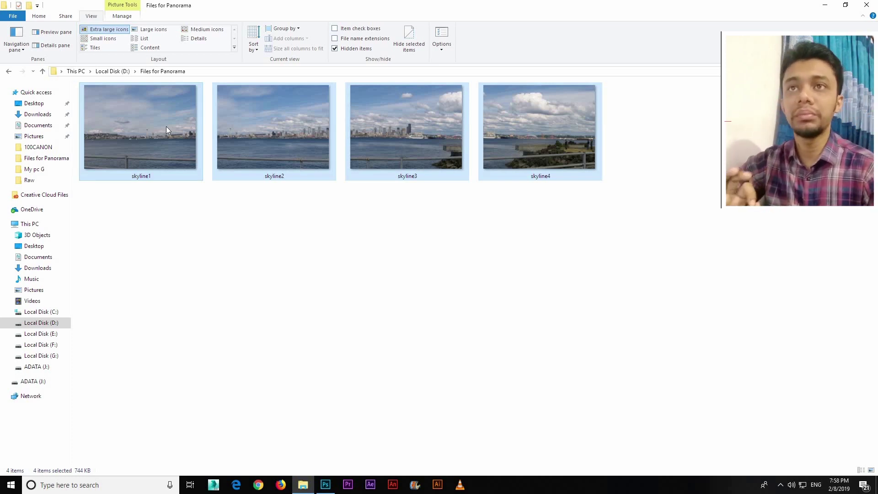
Deselect the photos in Explorer and cancel the current Photomerge setup in Photoshop.
click(288, 260)
click(325, 484)
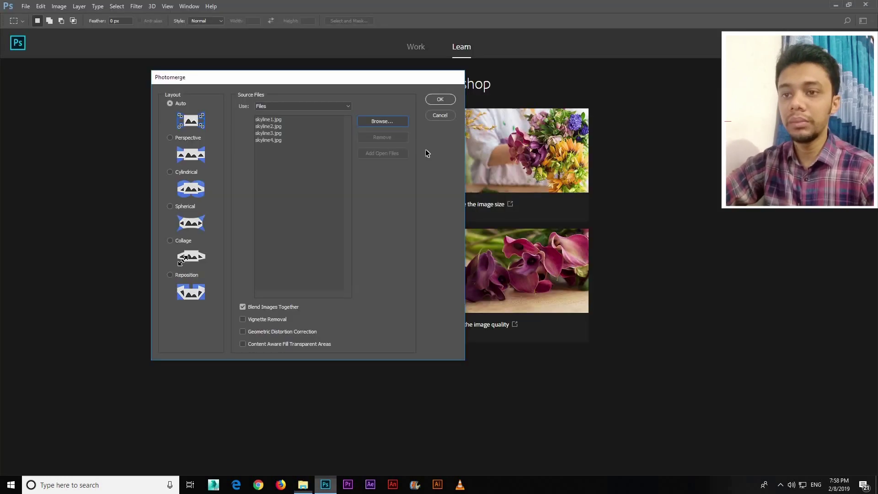
click(438, 115)
Restart Photomerge and load skyline1–4.jpg as its source files.
click(25, 6)
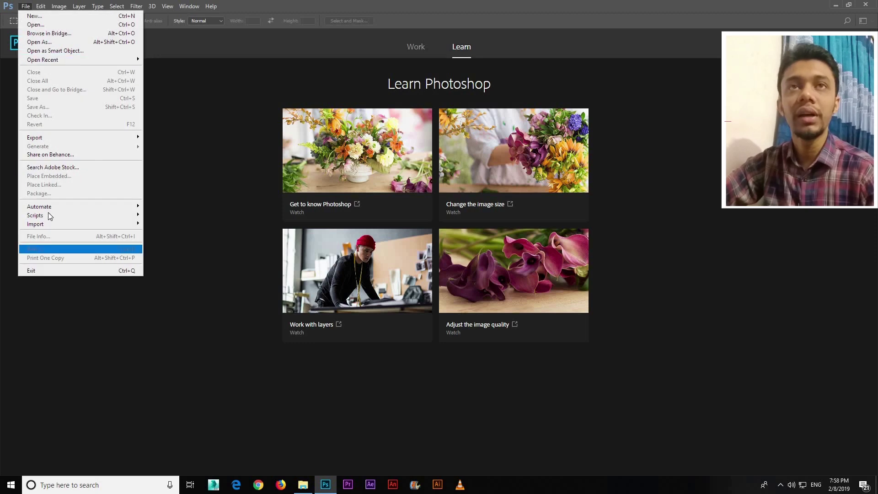
mouse_move(39, 206)
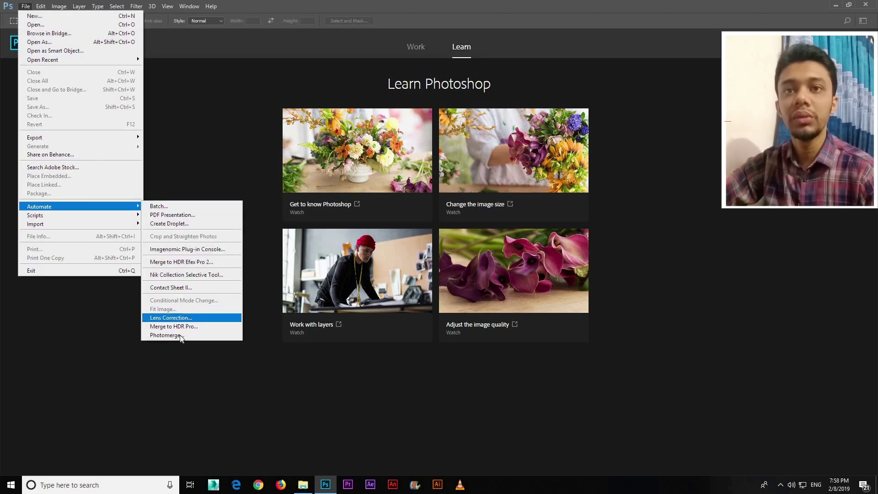
click(179, 335)
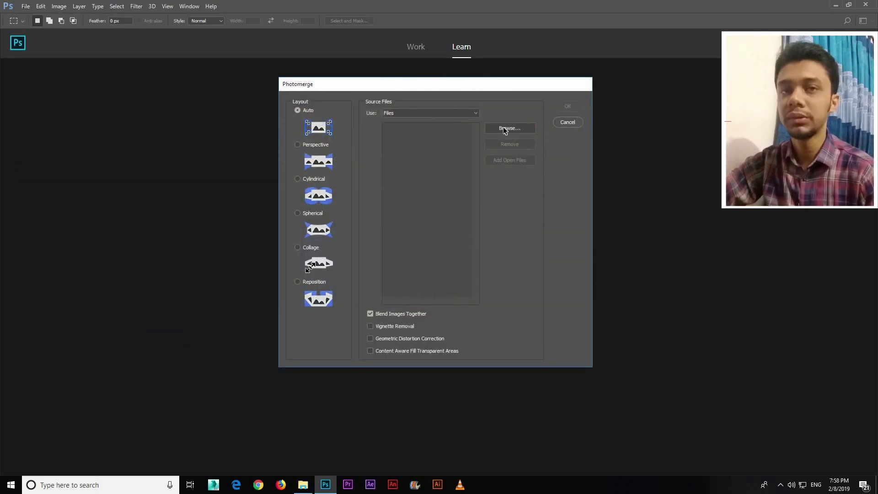
click(504, 127)
drag(375, 167, 98, 54)
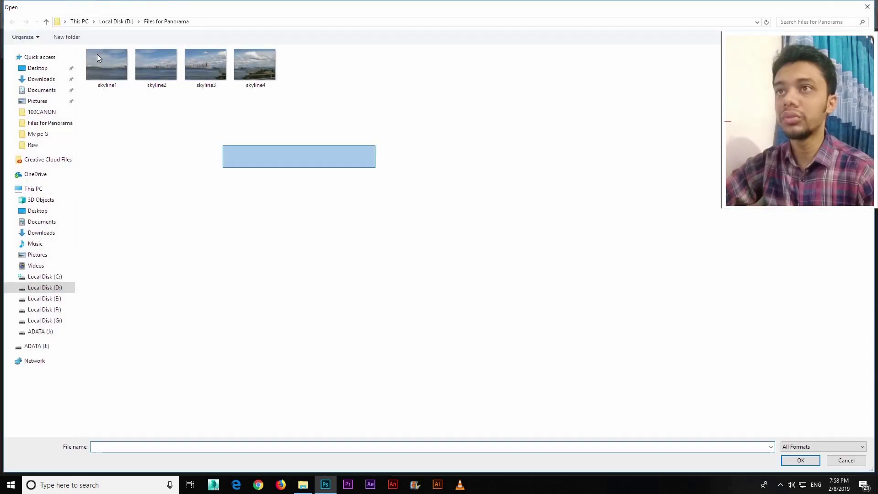
click(800, 460)
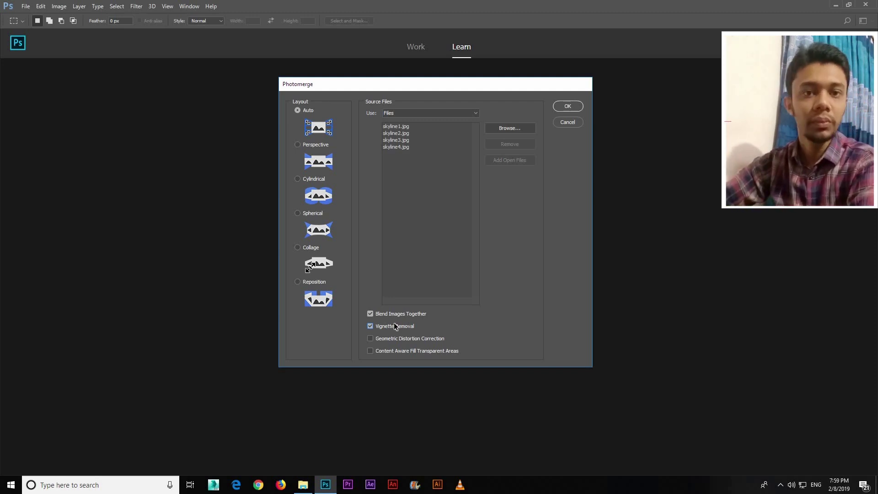
Enable Geometric Distortion Correction and Content Aware Fill Transparent Areas in Photomerge.
click(395, 340)
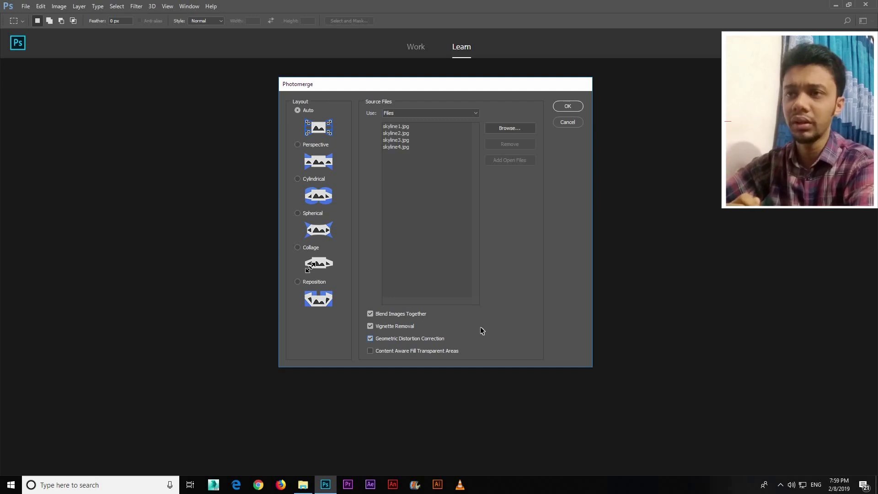
click(414, 351)
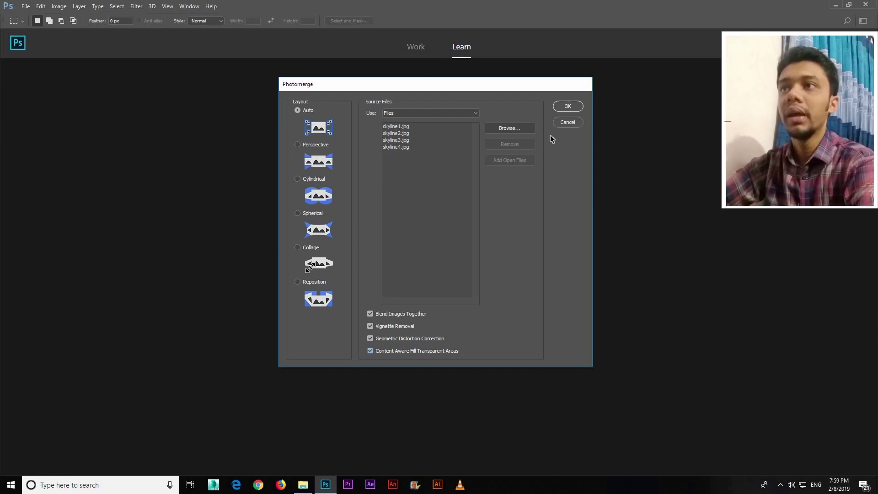
Stitch the photos into Untitled_Panorama1, deselect, and zoom and pan to inspect the seams.
click(571, 110)
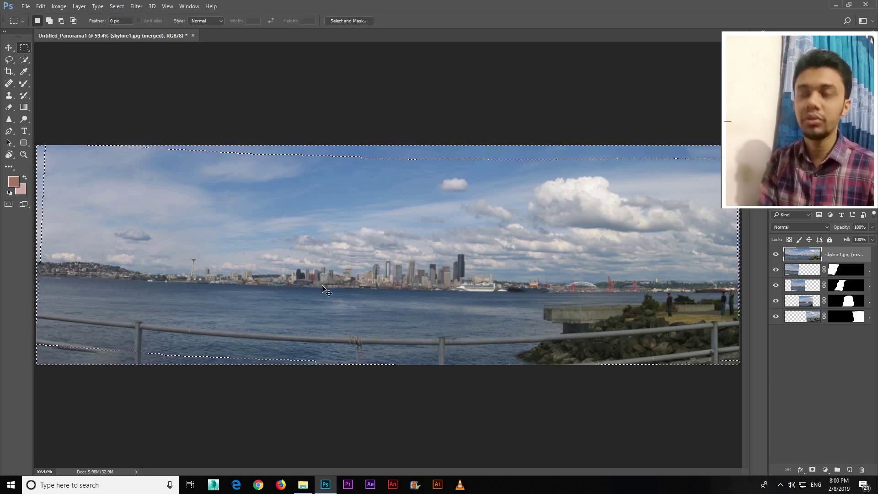
key(ctrl+d)
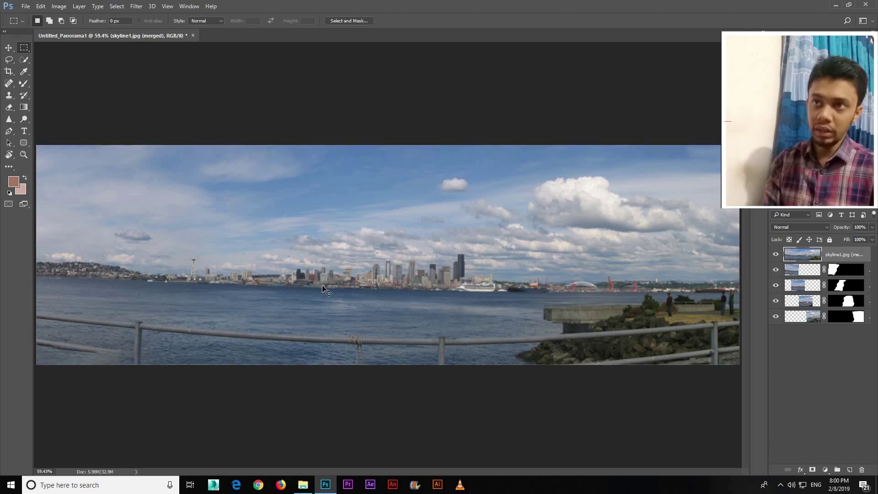
scroll(325, 290, up, 1)
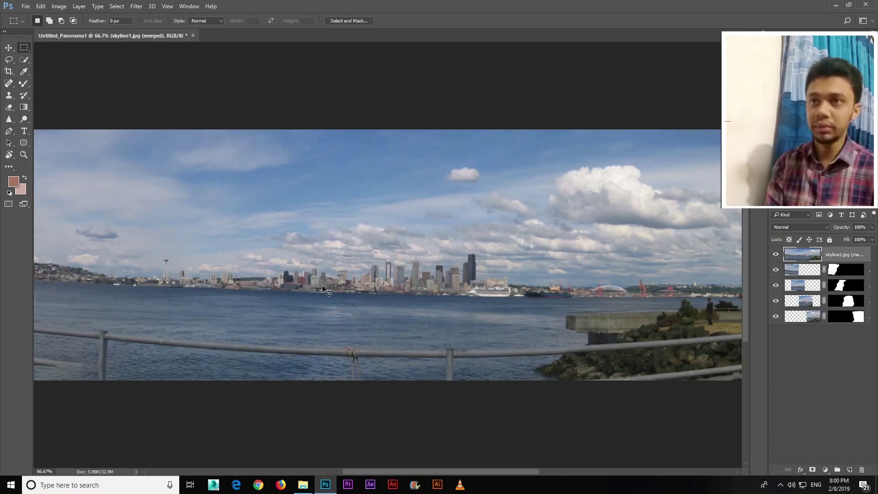
scroll(324, 288, up, 2)
scroll(322, 286, up, 1)
scroll(322, 285, down, 1)
scroll(323, 288, down, 1)
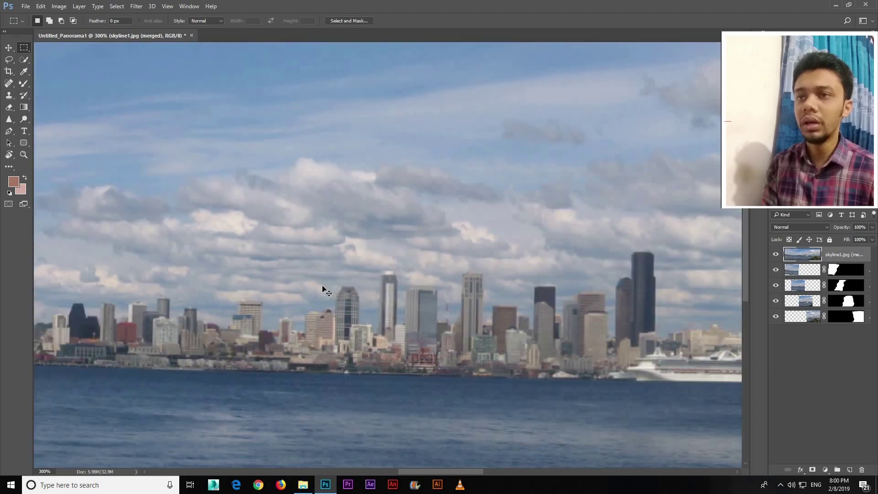
scroll(323, 289, down, 1)
scroll(323, 289, down, 1)
scroll(324, 289, down, 2)
scroll(323, 287, down, 1)
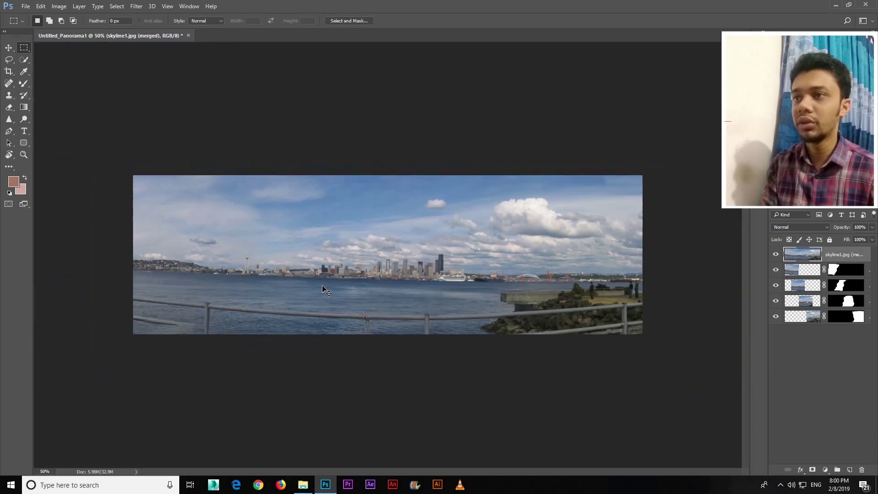
scroll(322, 286, up, 1)
scroll(322, 286, up, 1)
scroll(322, 285, up, 1)
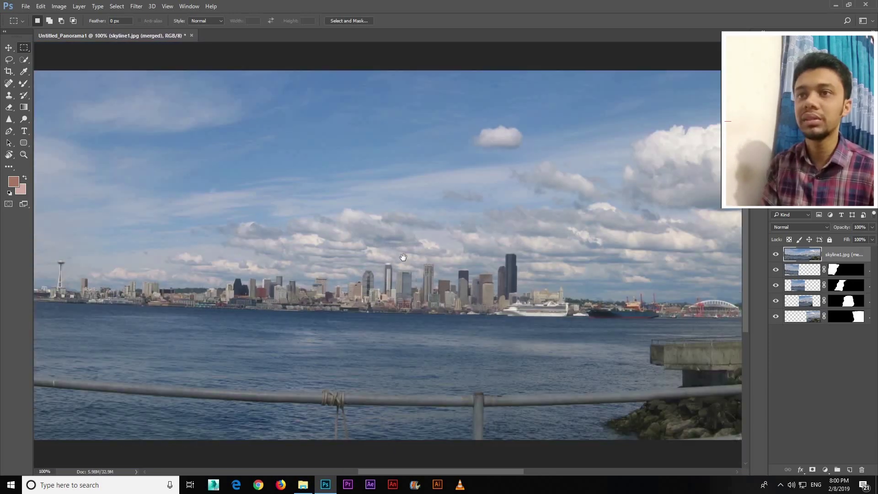
mouse_move(402, 261)
mouse_down()
mouse_move(494, 261)
mouse_move(530, 307)
mouse_move(263, 194)
mouse_move(566, 276)
mouse_move(482, 244)
mouse_move(338, 255)
mouse_move(358, 250)
mouse_up()
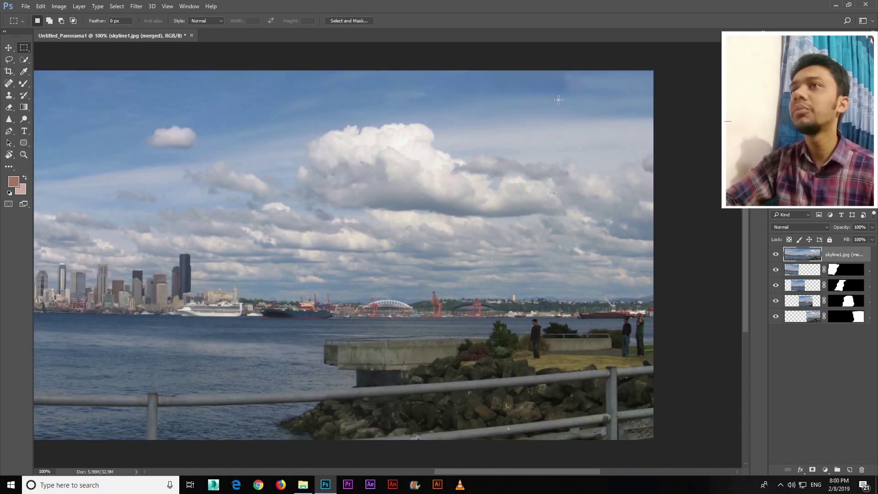
scroll(559, 103, down, 2)
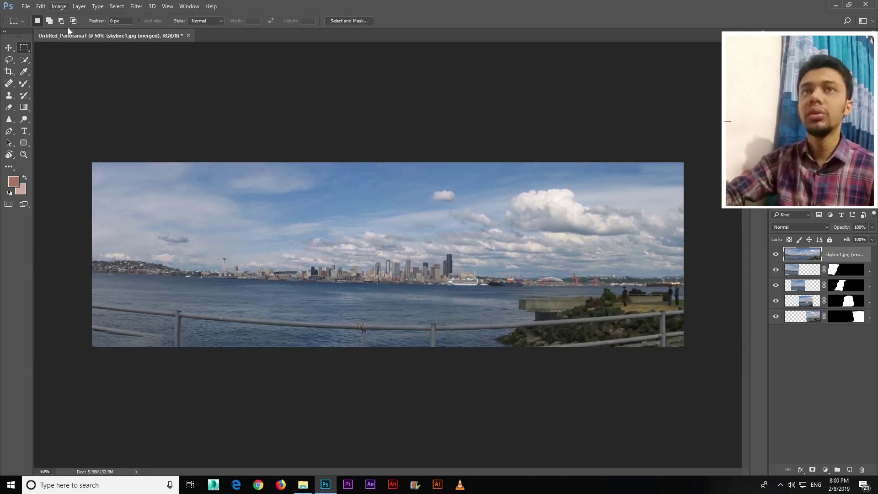
Apply a Curves adjustment with the white point sampled from a bright cloud.
click(59, 6)
mouse_move(72, 28)
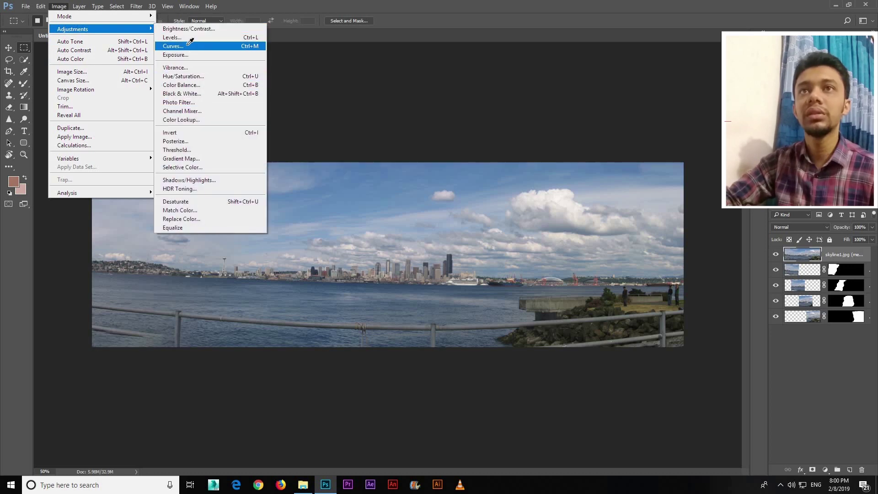
click(187, 47)
drag(654, 107, 692, 53)
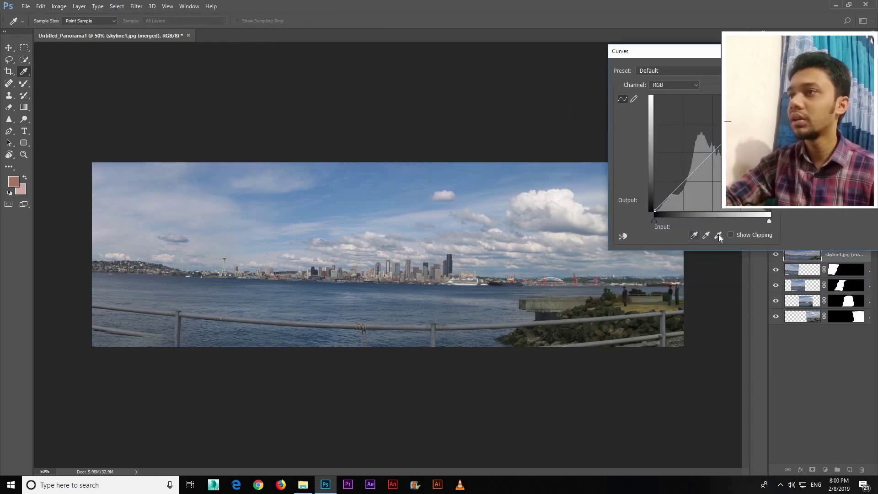
click(717, 234)
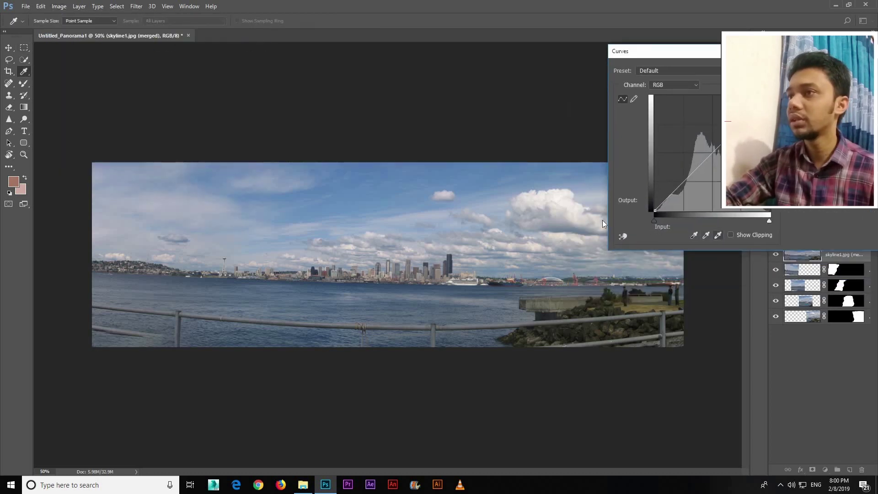
click(544, 190)
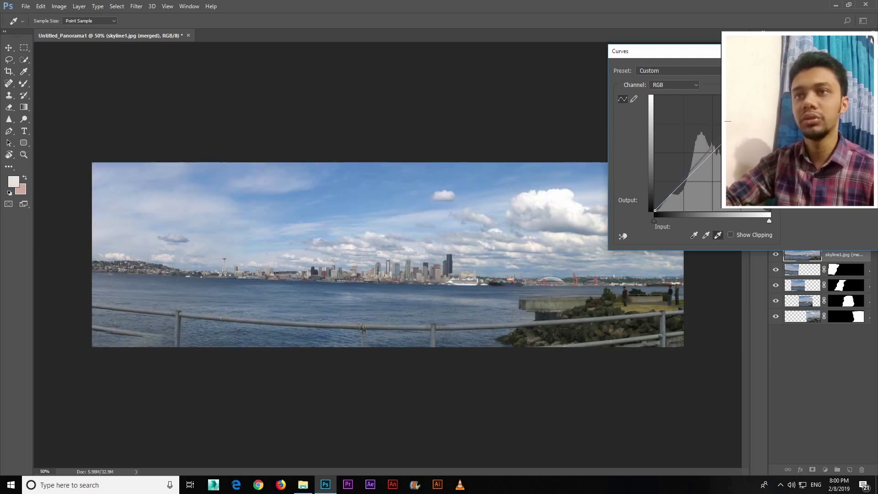
key(Return)
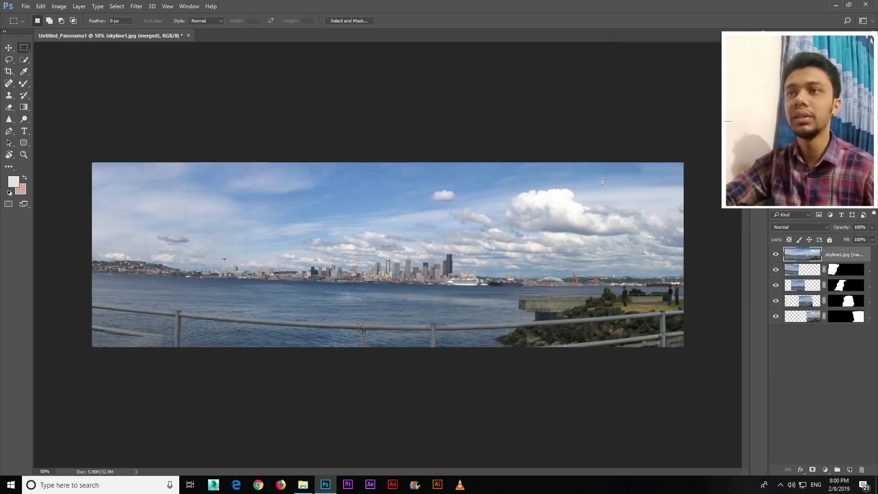
Apply Lens Correction with vertical perspective -7 and horizontal perspective +9.
click(136, 6)
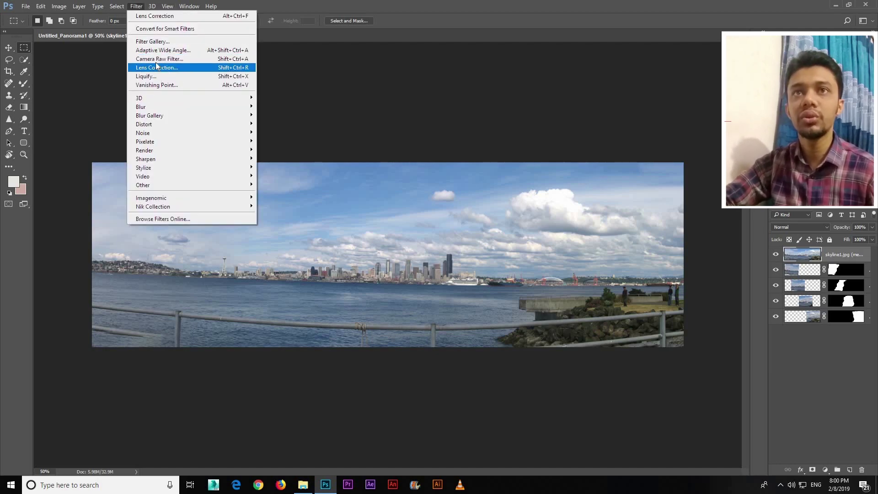
click(158, 67)
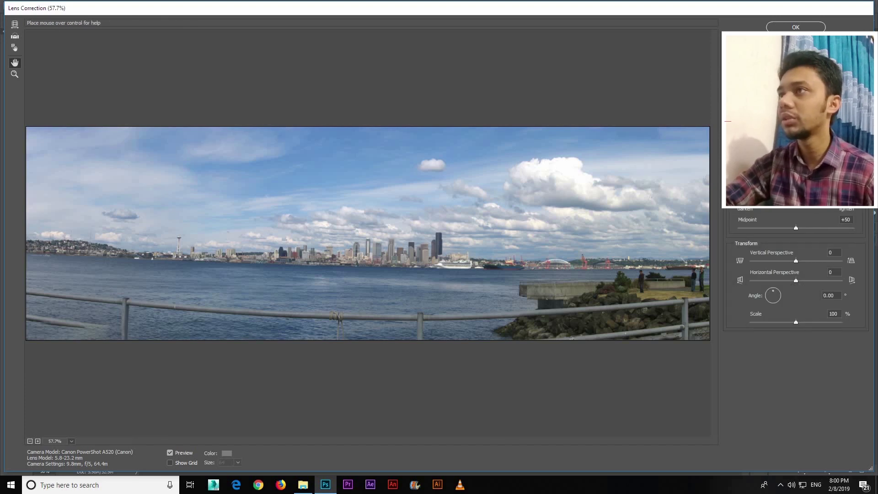
drag(795, 77, 810, 78)
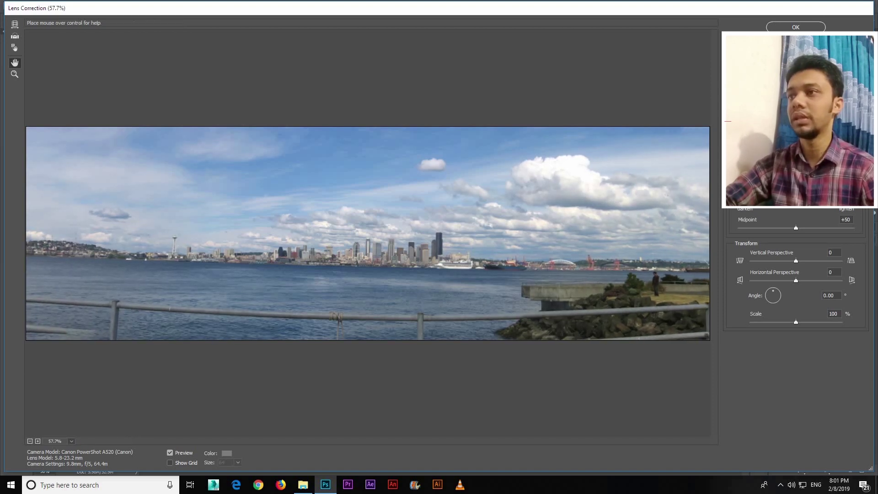
click(803, 261)
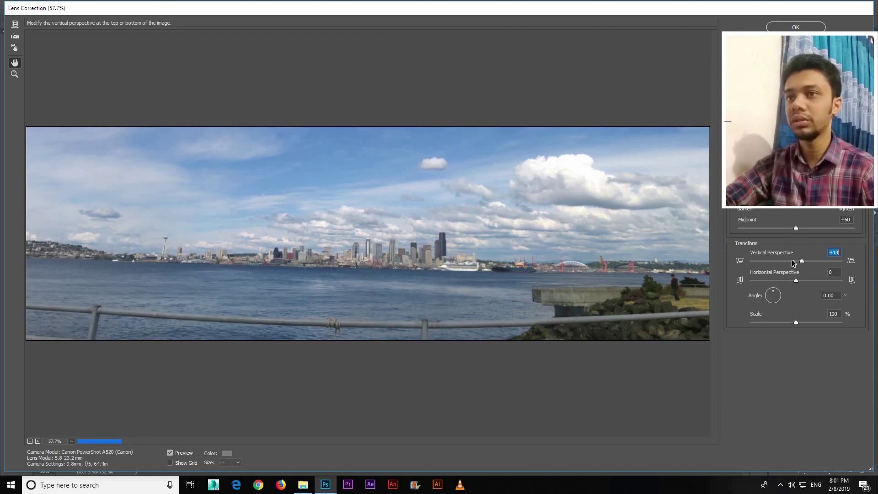
click(792, 261)
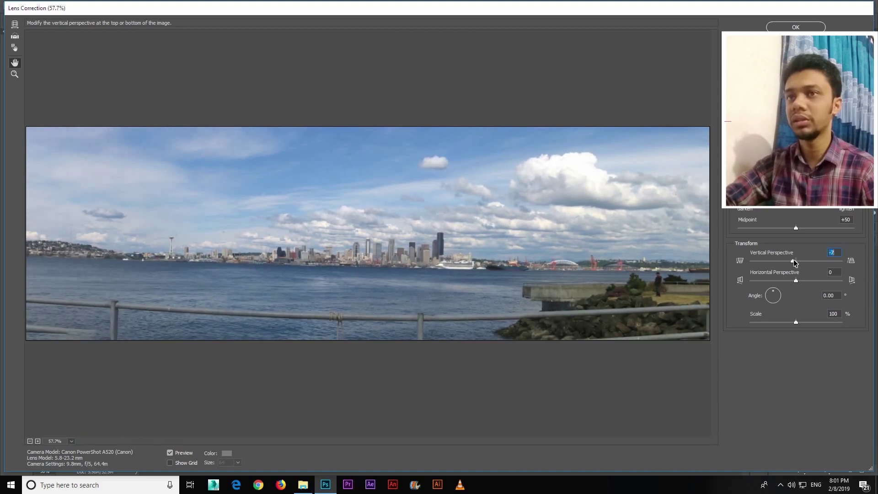
click(798, 280)
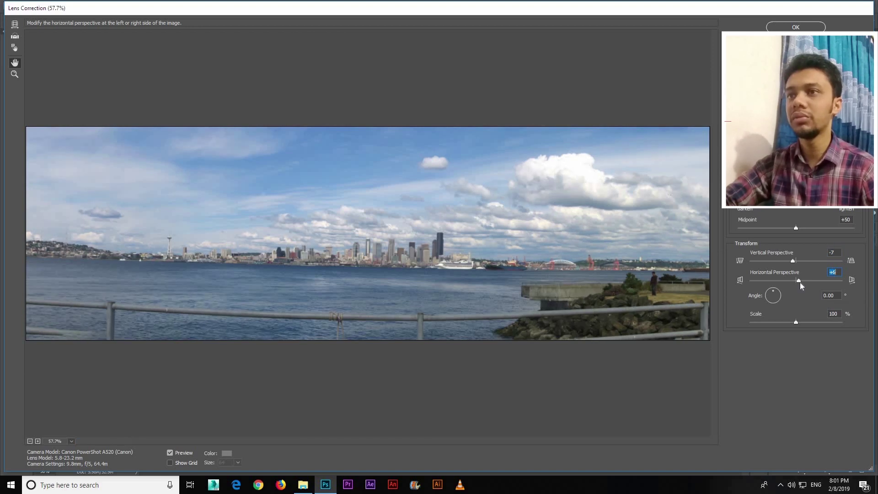
click(800, 282)
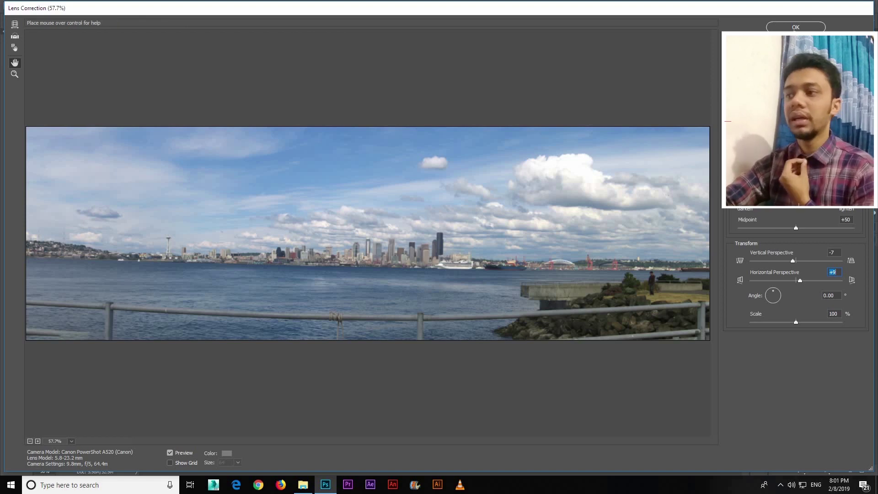
click(795, 27)
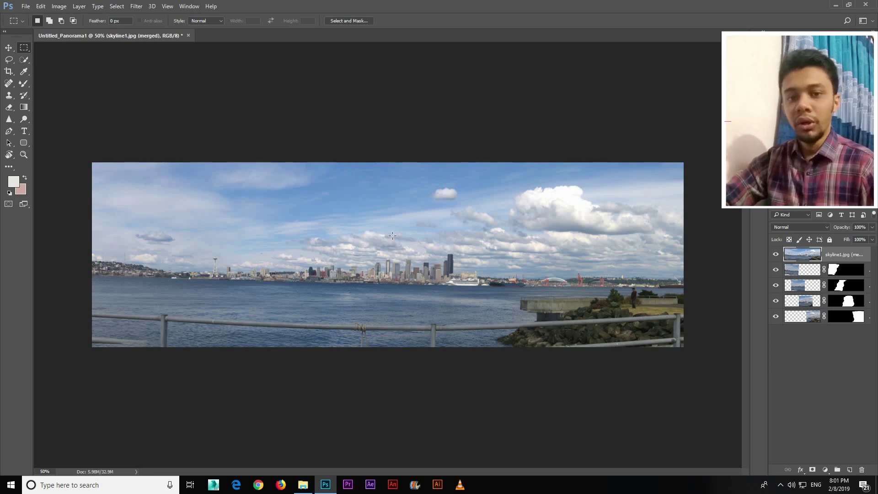
click(9, 48)
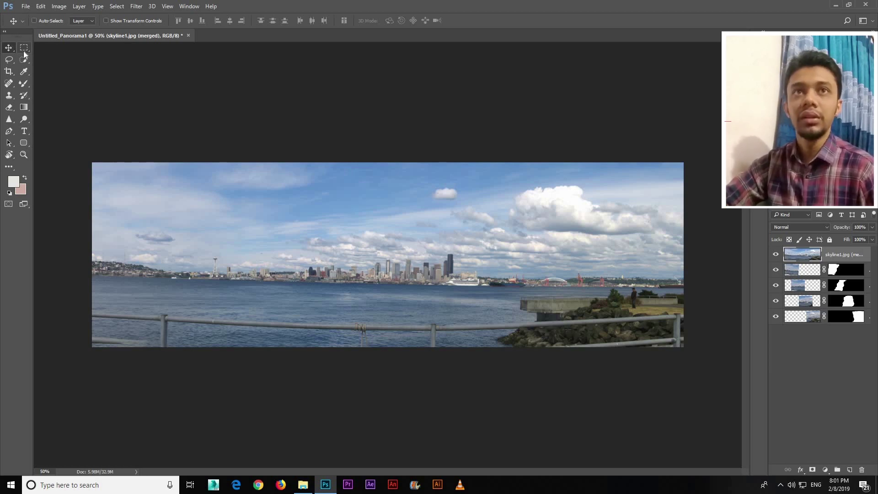
click(24, 51)
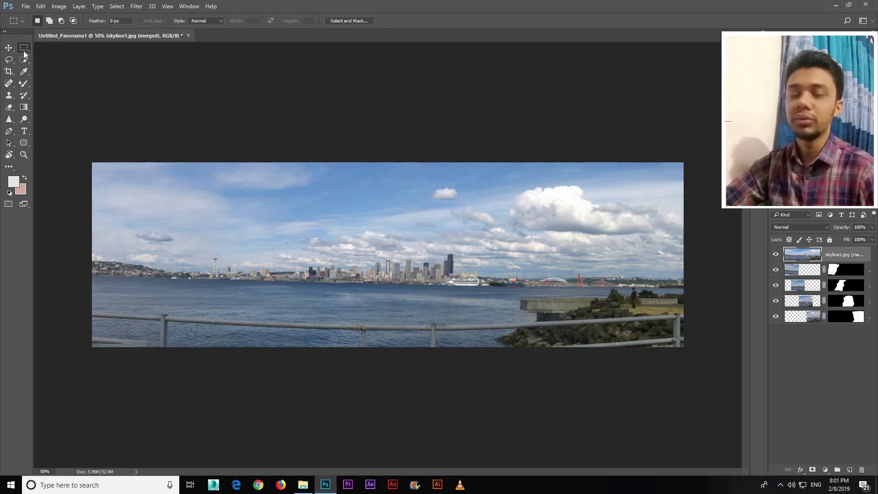